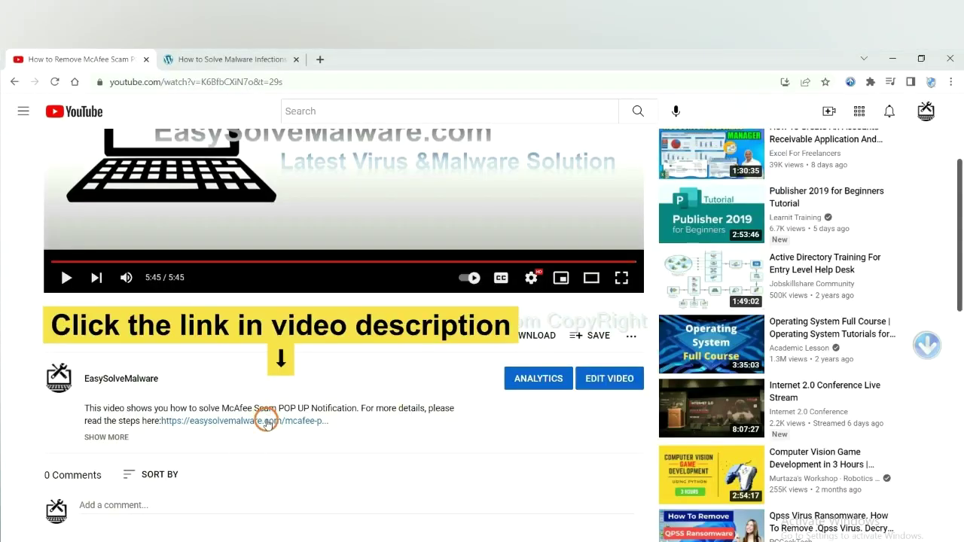
# - Switch to the browser tab holding the easysolvemalware.com removal guide
pyautogui.click(248, 56)
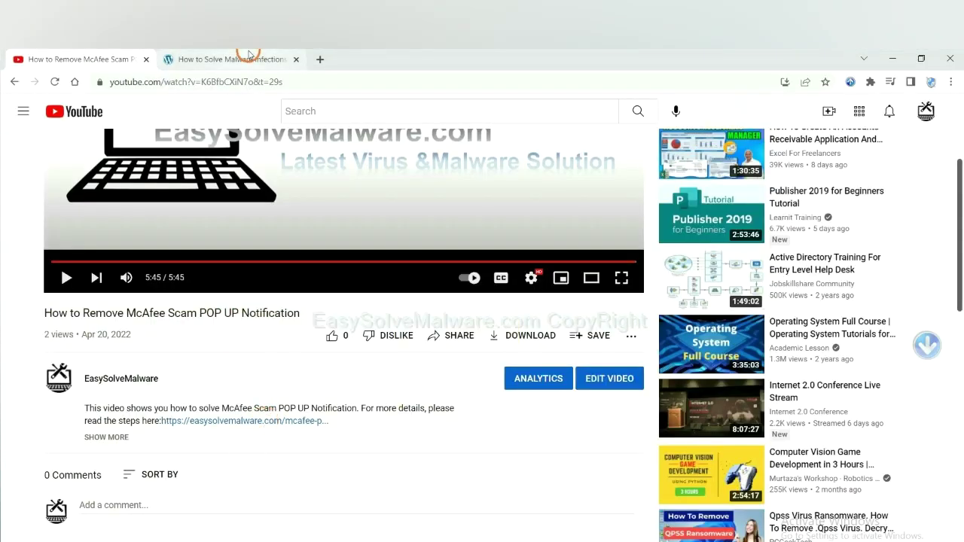
# - Download SpyHunter for Windows from the guide and run the downloaded installer
pyautogui.scroll(-3, 960, 306)
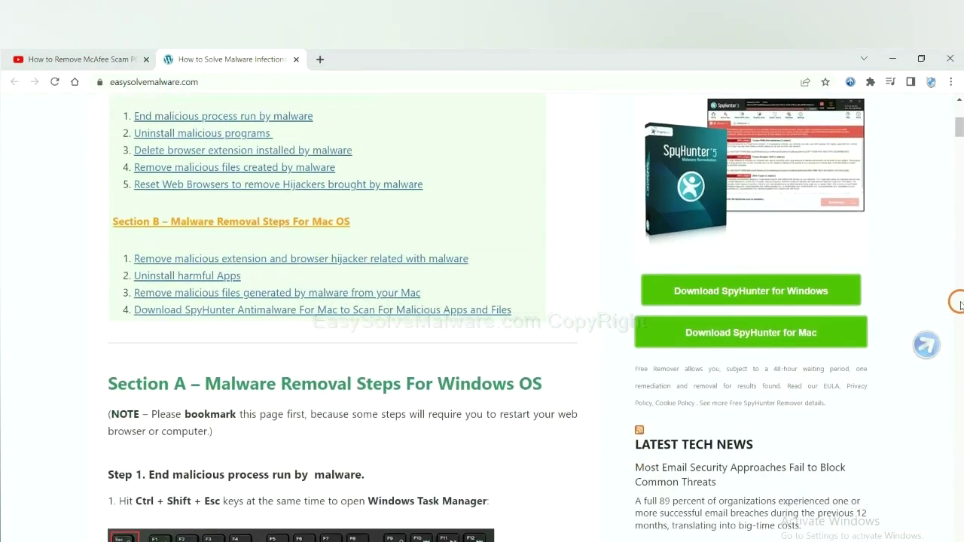
pyautogui.click(819, 287)
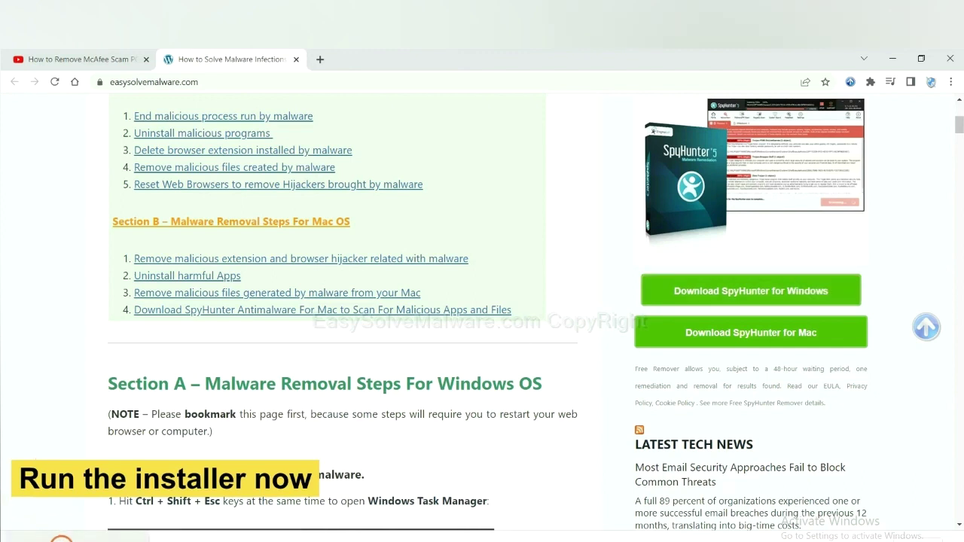
pyautogui.click(62, 540)
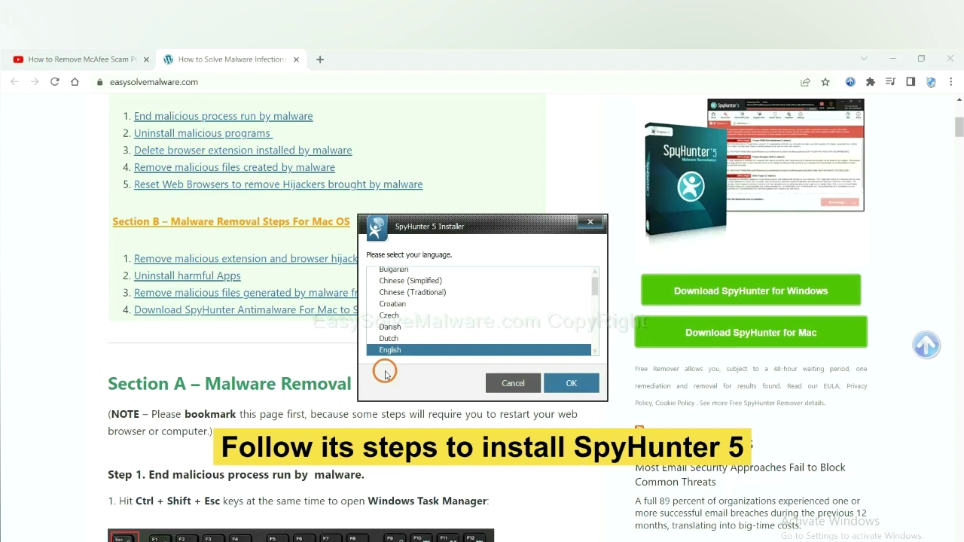
# - Install SpyHunter 5 with English as the language, accepting the EULA
pyautogui.click(559, 382)
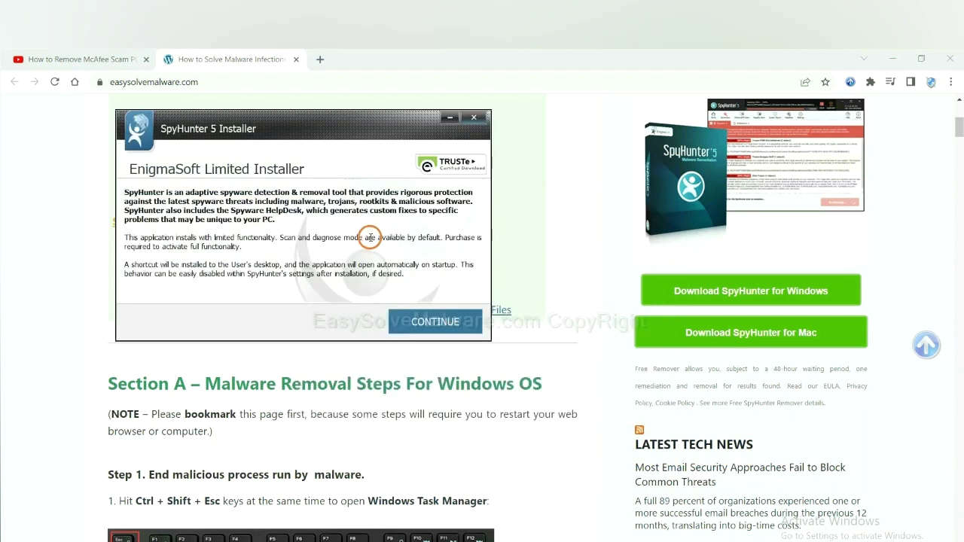
pyautogui.click(397, 317)
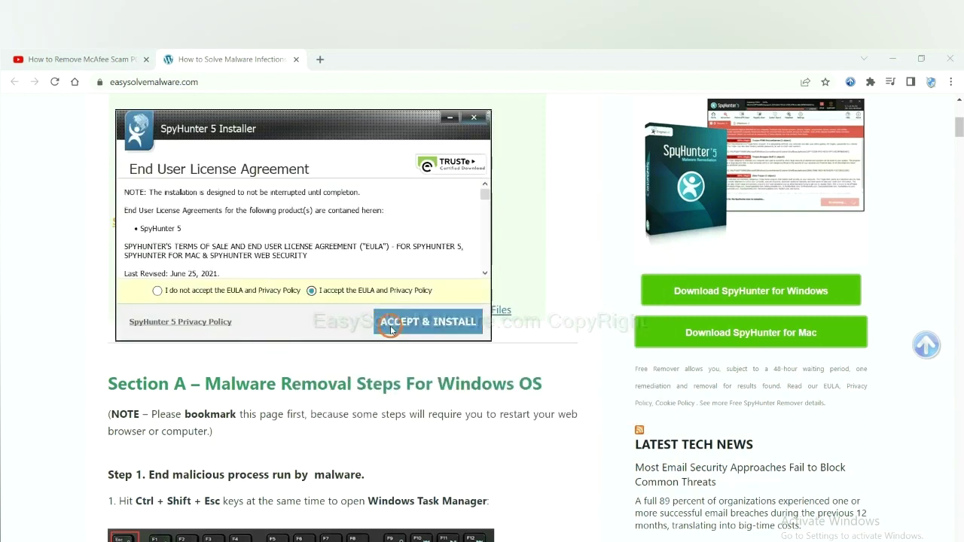
pyautogui.click(391, 330)
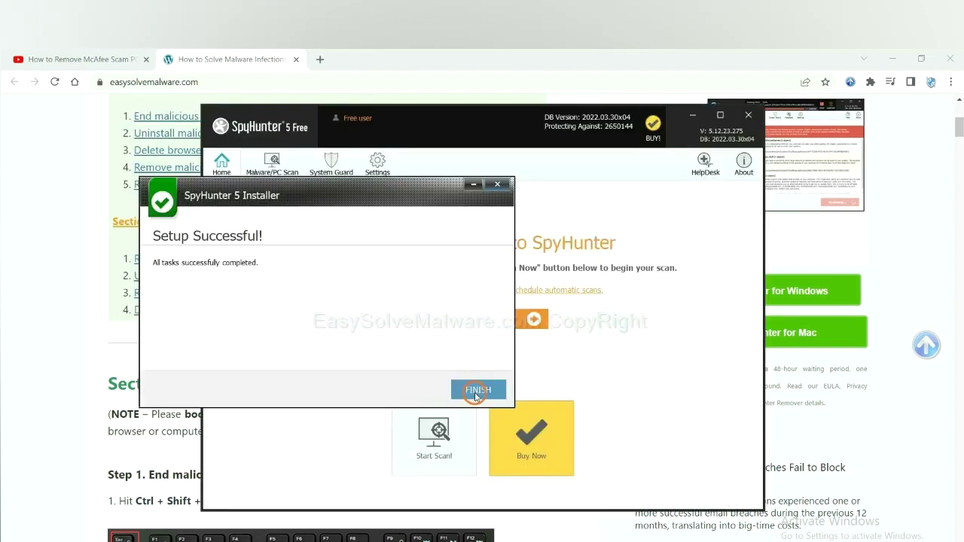
# - Finish setup, run a SpyHunter 5 scan, and continue past the Unknown Objects page
pyautogui.click(469, 390)
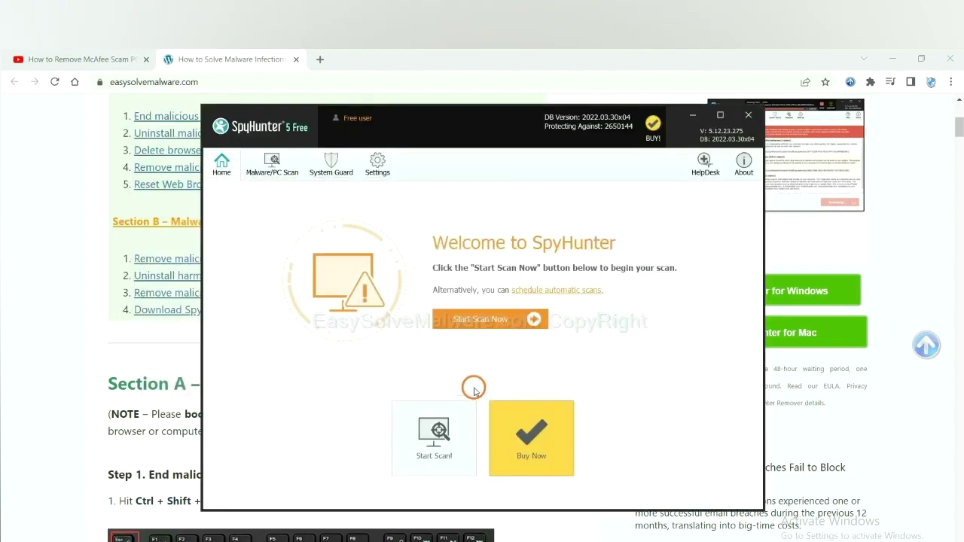
pyautogui.click(475, 326)
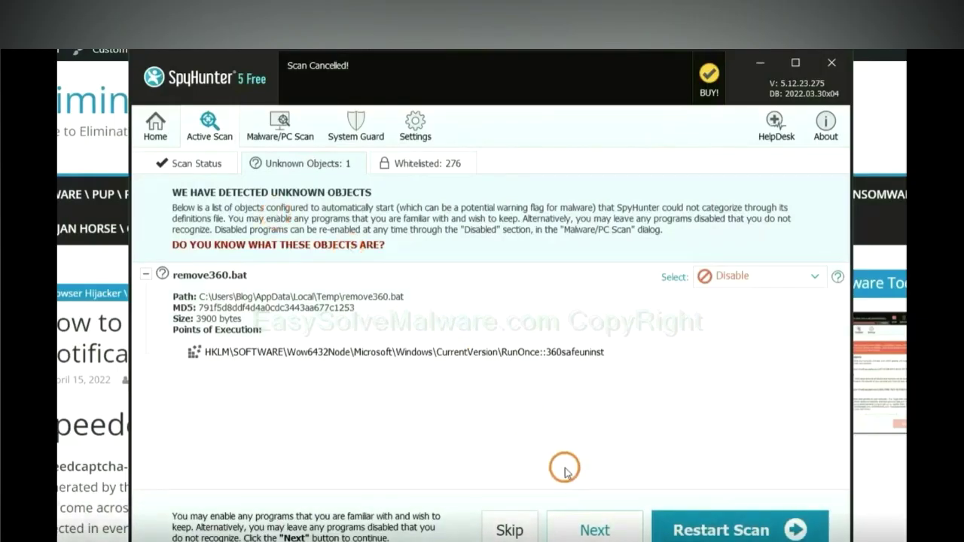
pyautogui.click(594, 530)
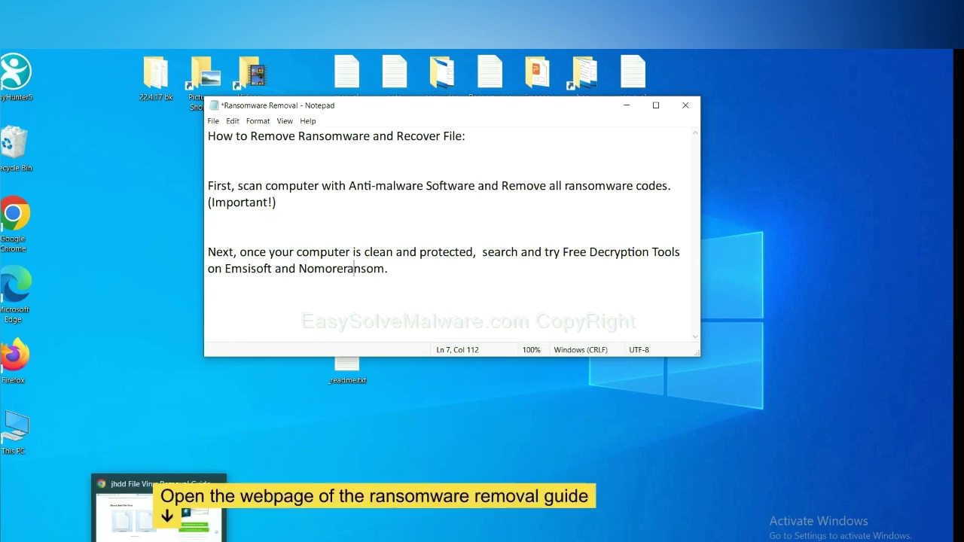
# - Go to Step 4 of the jhdd guide and open emsisoft.com/ransomware-decryption-tools
pyautogui.click(151, 536)
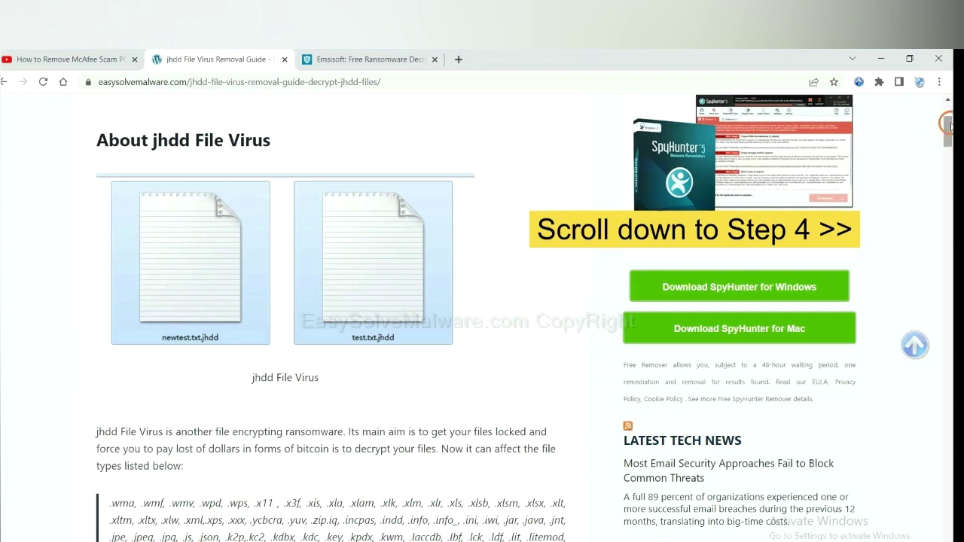
pyautogui.moveTo(947, 130); pyautogui.dragTo(948, 479)
pyautogui.click(281, 115)
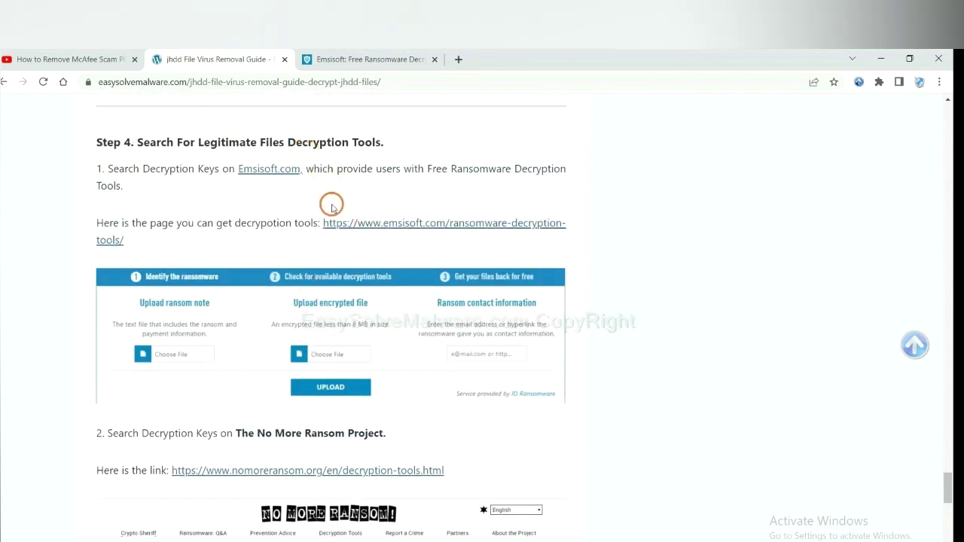
pyautogui.scroll(-3, 324, 241)
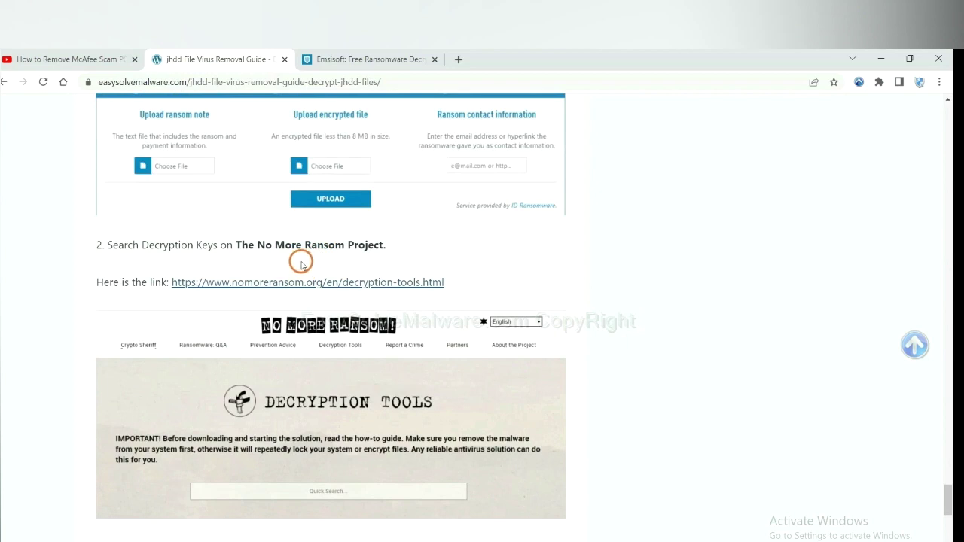
pyautogui.scroll(3, 392, 280)
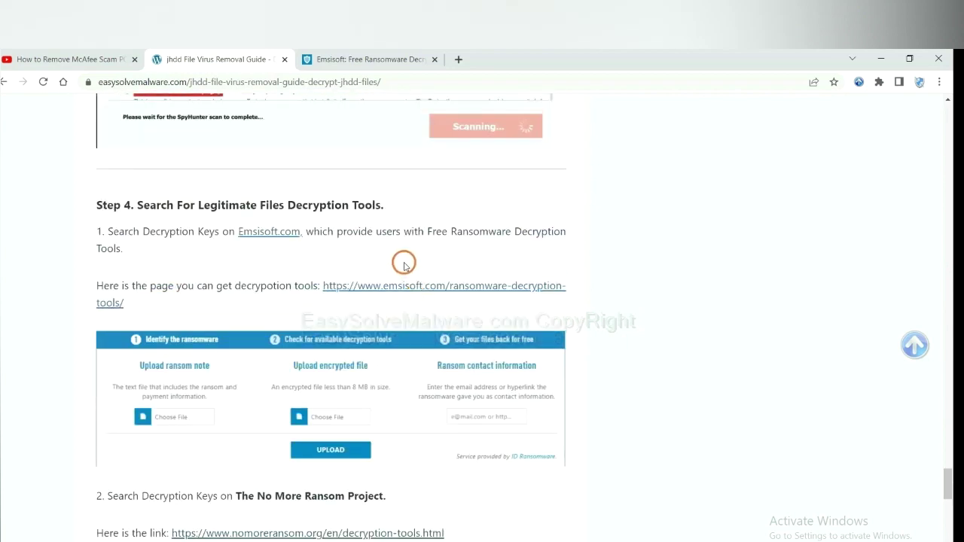
pyautogui.click(397, 287)
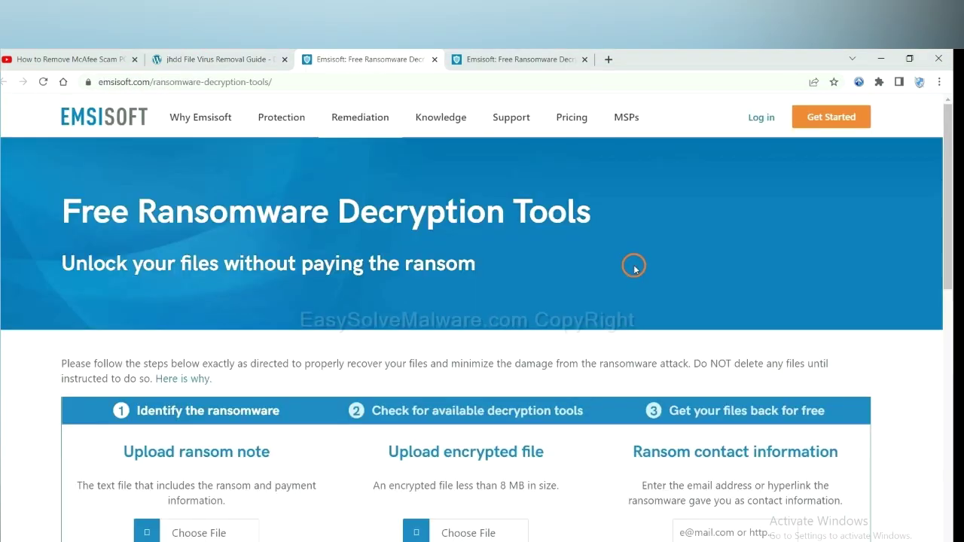
# - Scroll Emsisoft's page down to the Identify the ransomware upload section
pyautogui.scroll(-3, 626, 258)
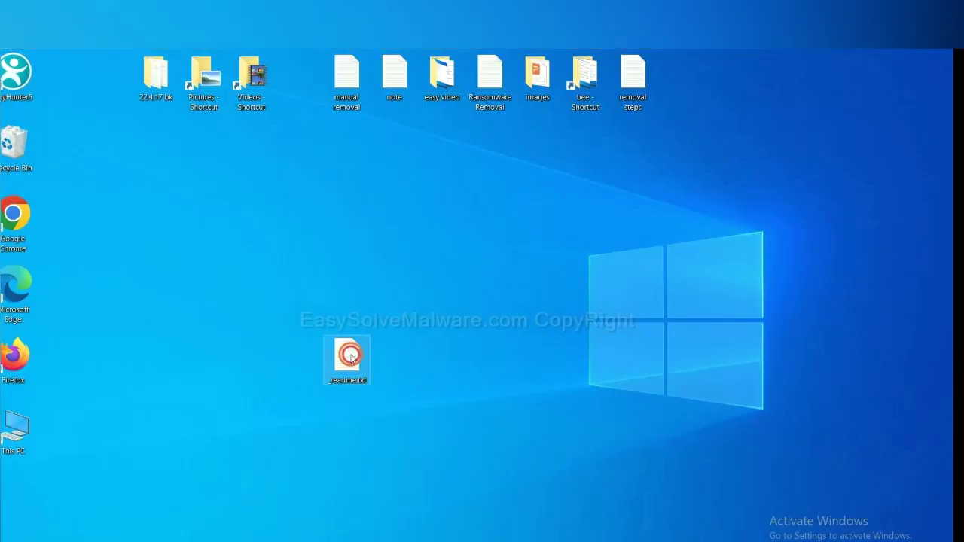
# - Copy the support e-mail from _readme.txt into Emsisoft's Ransom contact information field
pyautogui.doubleClick(350, 357)
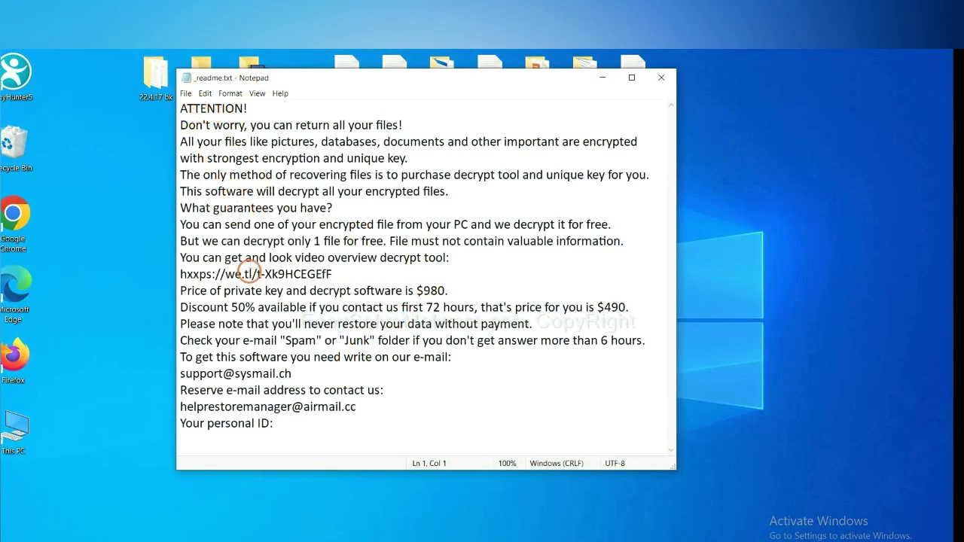
pyautogui.moveTo(301, 374); pyautogui.dragTo(156, 370)
pyautogui.hotkey('ctrl', 'c')
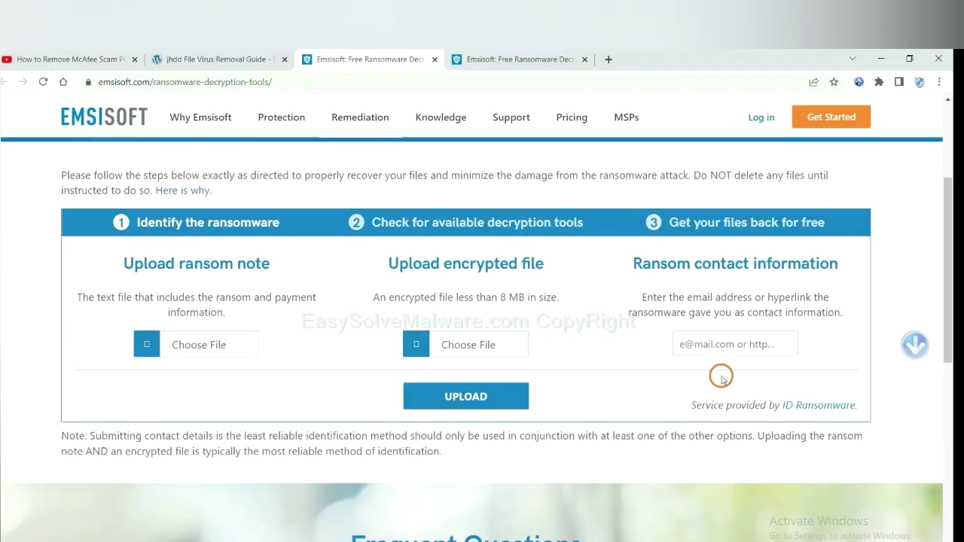
pyautogui.click(731, 345)
pyautogui.hotkey('ctrl', 'v')
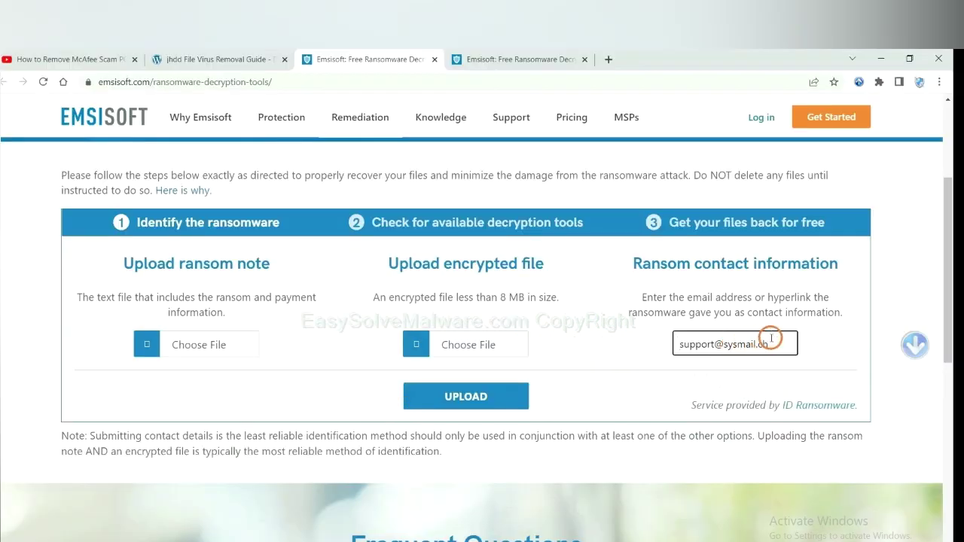
# - Upload the ransom contact details and get the ransomware identified as STOP (Djvu)
pyautogui.click(505, 395)
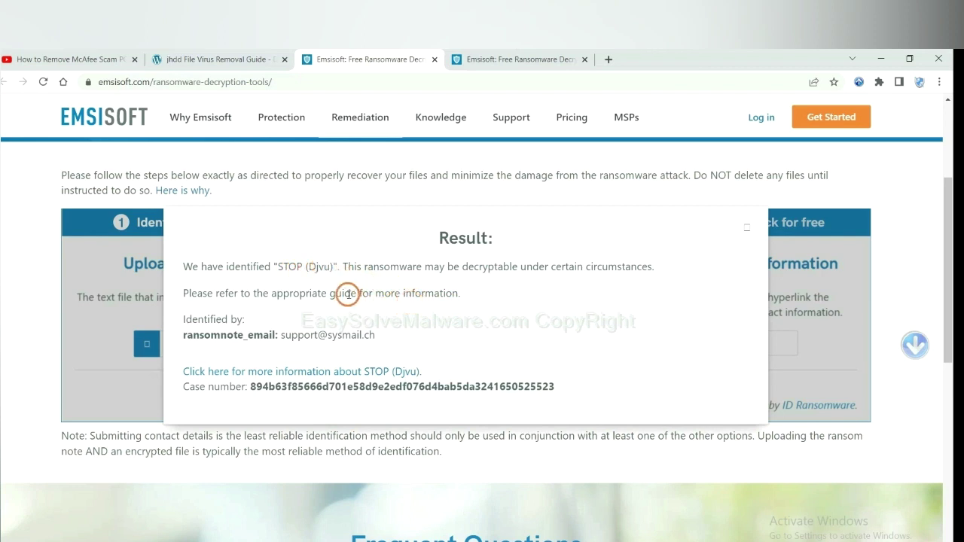
# - Open and read through the 'more information about STOP (Djvu)' blog post
pyautogui.click(311, 374)
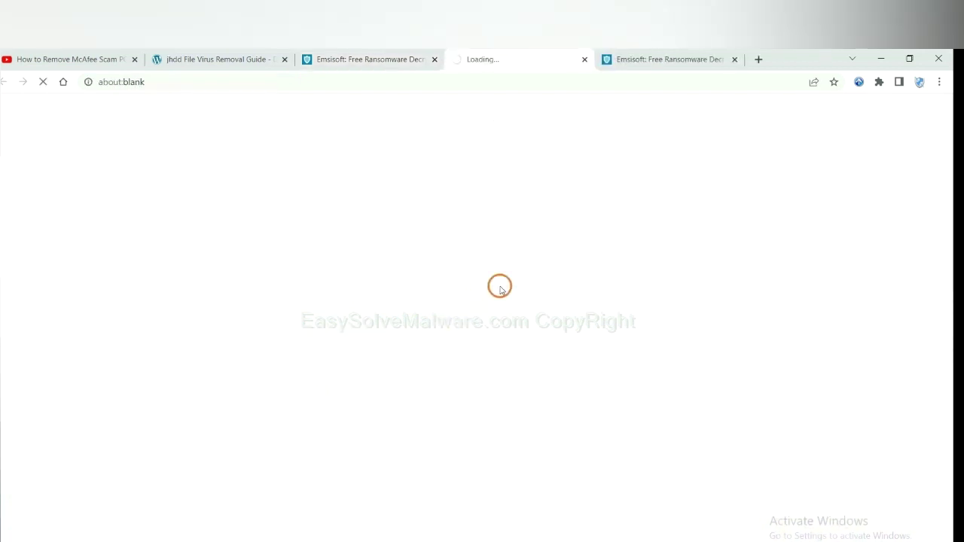
pyautogui.scroll(-3, 502, 282)
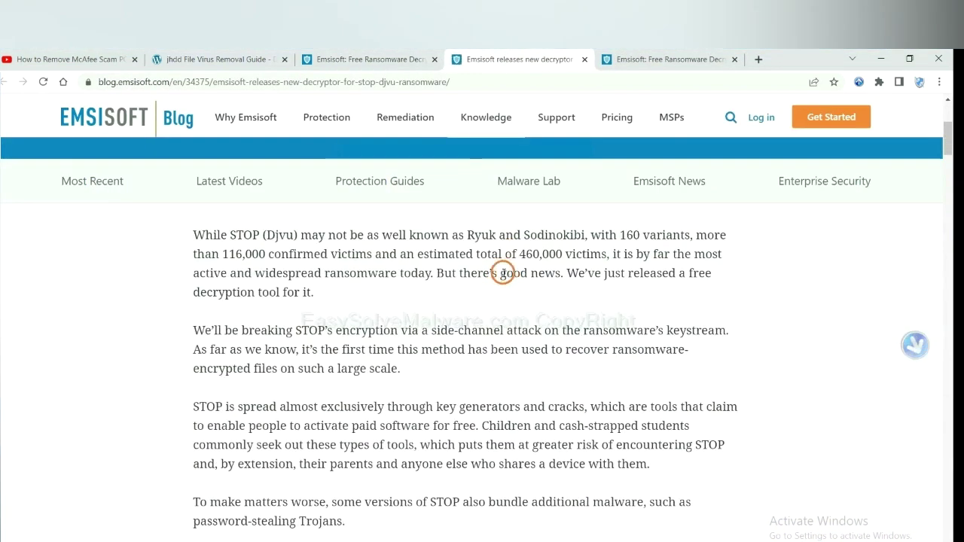
pyautogui.scroll(-10, 502, 272)
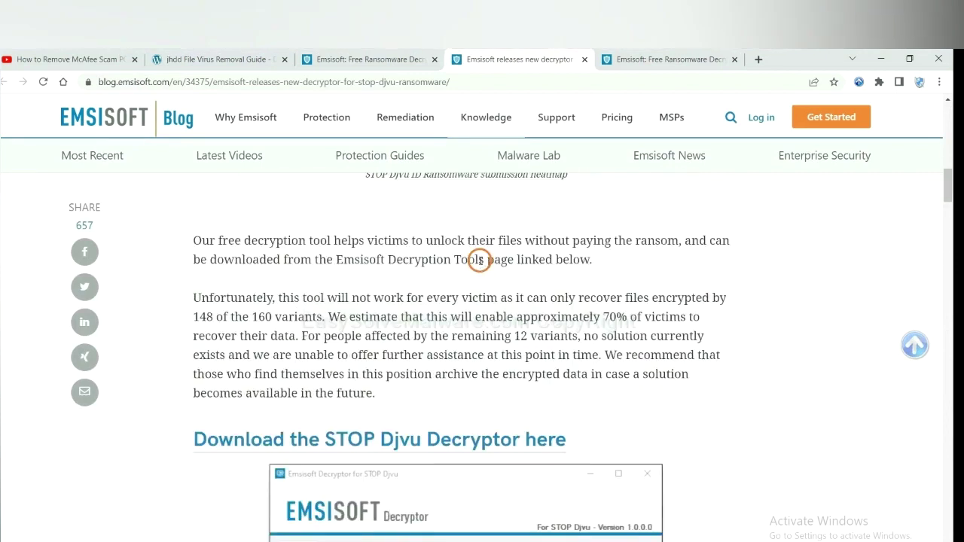
pyautogui.scroll(-8, 480, 260)
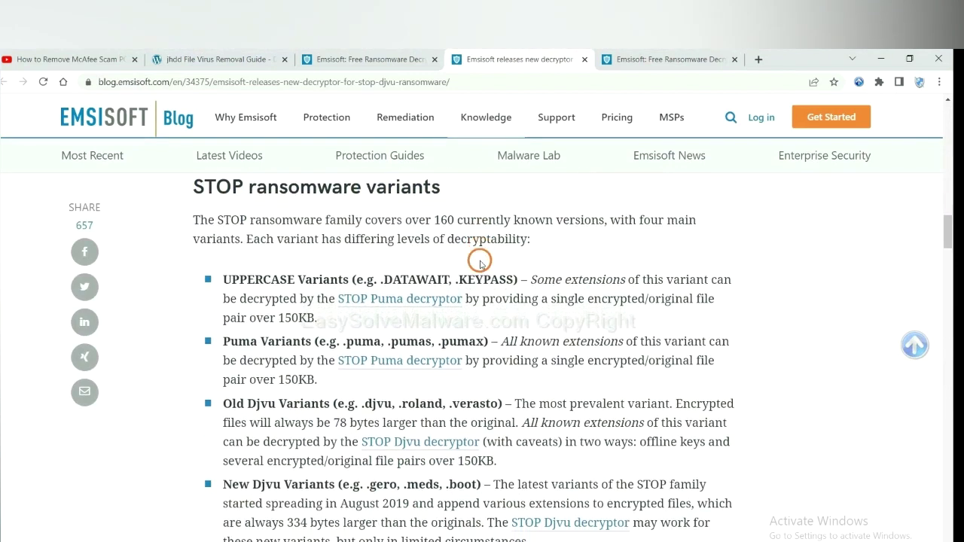
pyautogui.scroll(2, 478, 263)
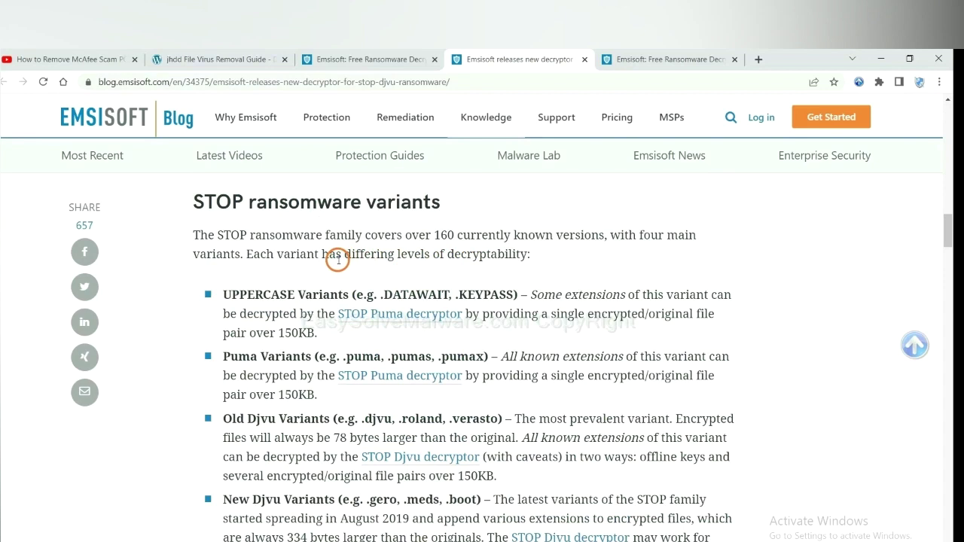
pyautogui.scroll(-1, 336, 287)
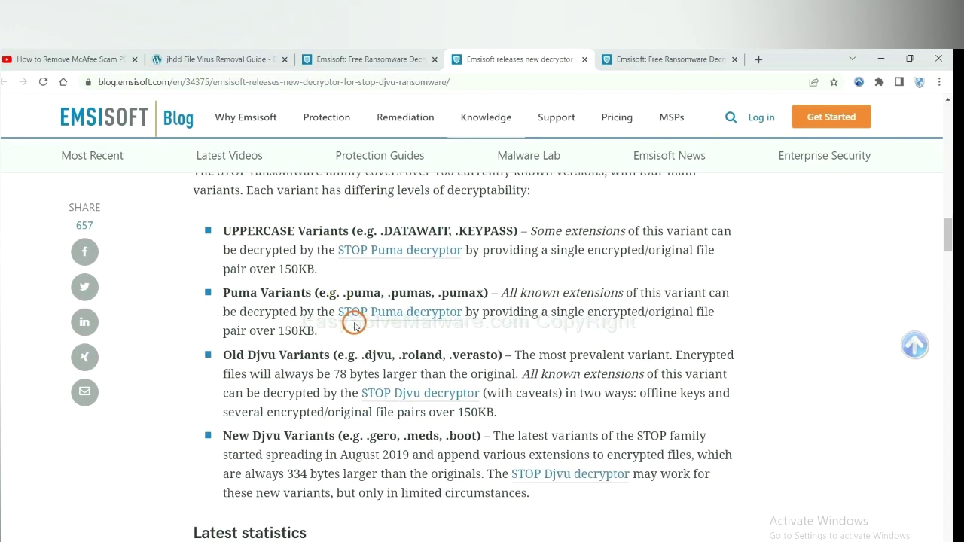
pyautogui.scroll(-2, 354, 322)
pyautogui.scroll(-1, 317, 317)
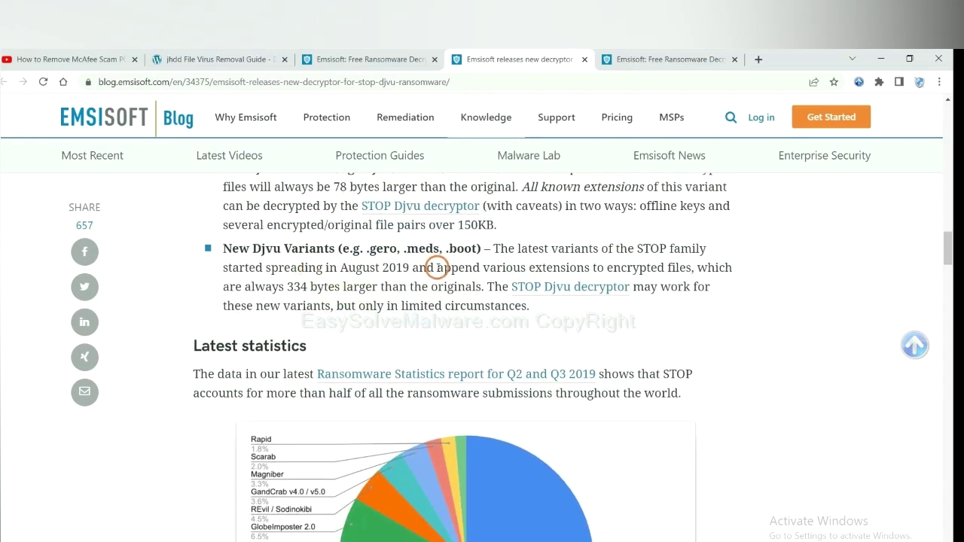
# - Open the Emsisoft Decryptor for STOP Djvu page and scroll through it
pyautogui.click(553, 289)
pyautogui.scroll(-1, 555, 291)
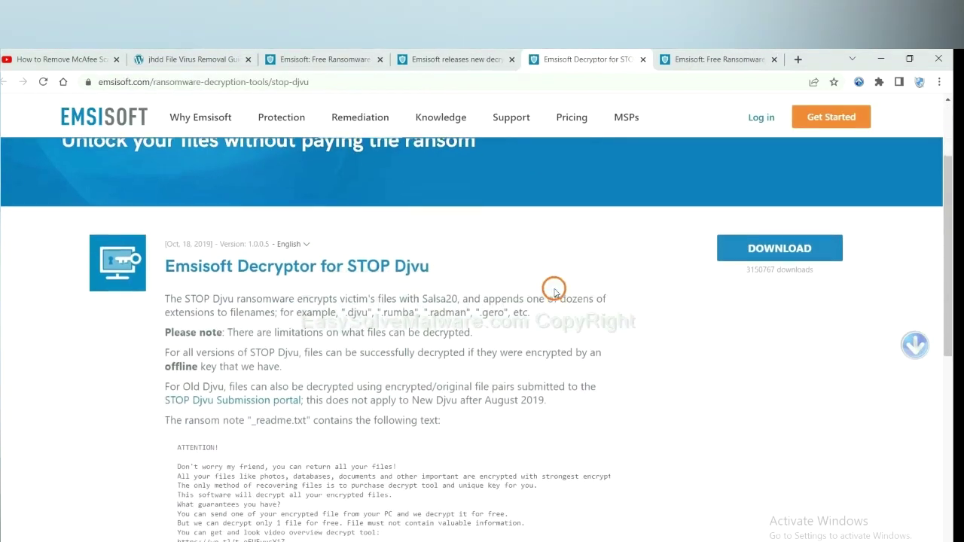
pyautogui.scroll(-1, 554, 288)
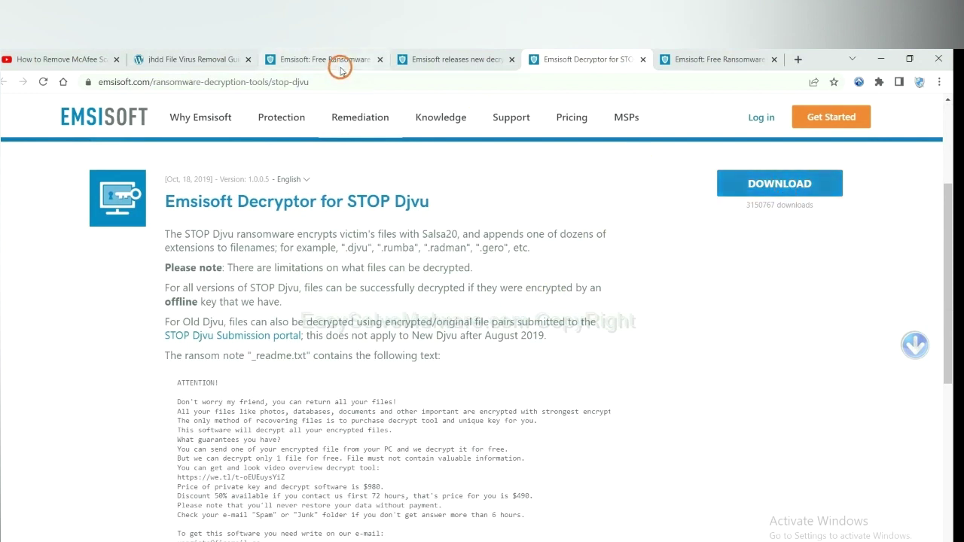
# - Open the nomoreransom.org decryption tools page from the jhdd guide
pyautogui.click(160, 59)
pyautogui.scroll(-4, 344, 361)
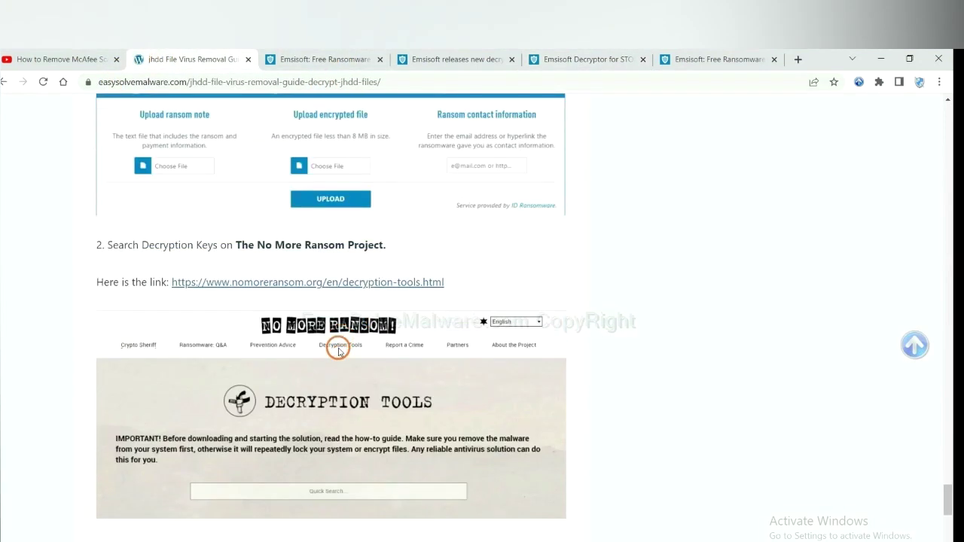
pyautogui.click(351, 221)
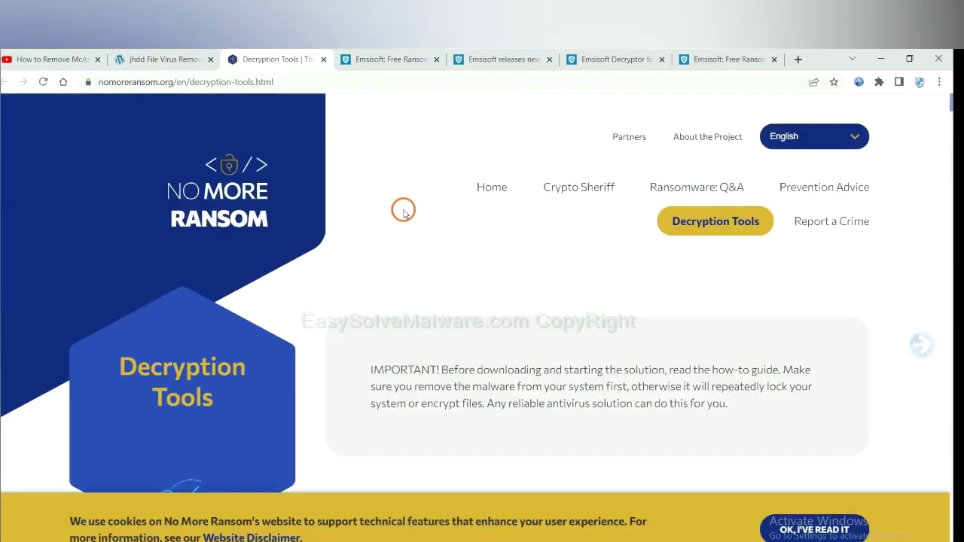
pyautogui.scroll(-3, 494, 269)
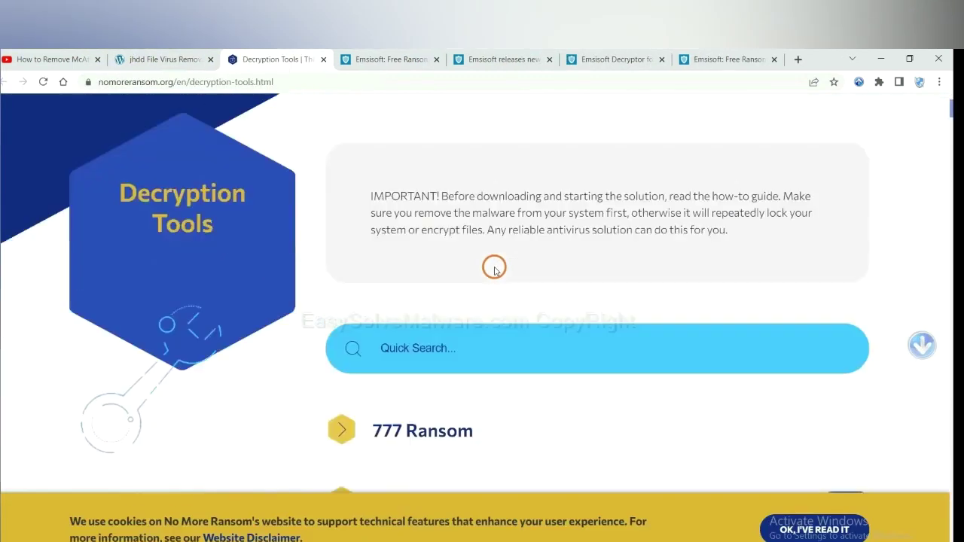
# - Search the decryption tools for 'djvu' and expand the djvu Ransom decryptor entry
pyautogui.click(480, 343)
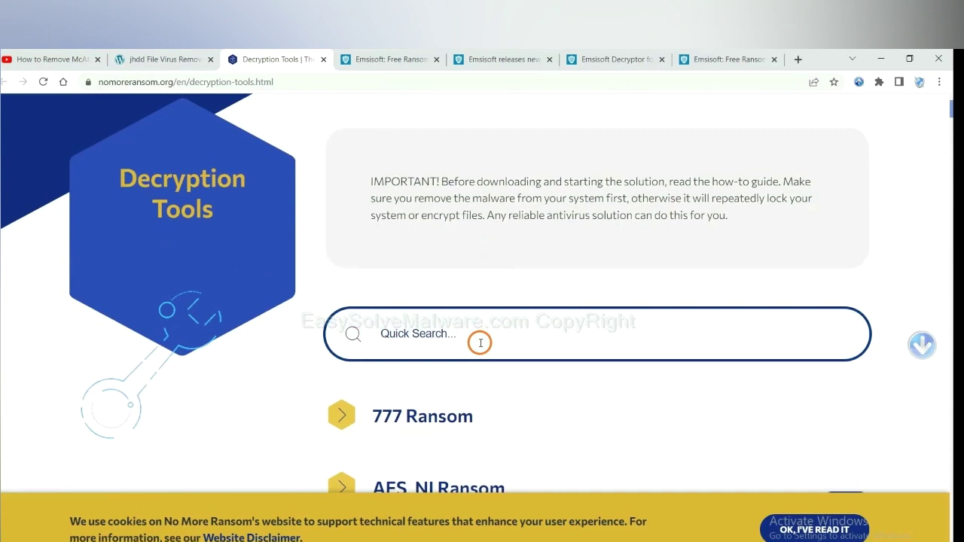
pyautogui.write('djvu')
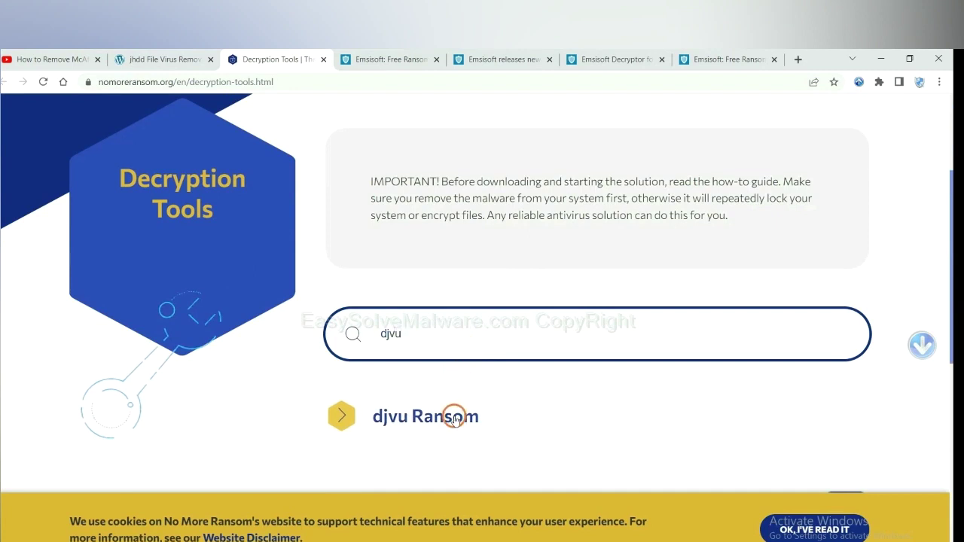
pyautogui.scroll(-1, 441, 416)
pyautogui.click(443, 356)
pyautogui.scroll(-1, 522, 391)
pyautogui.scroll(-2, 521, 390)
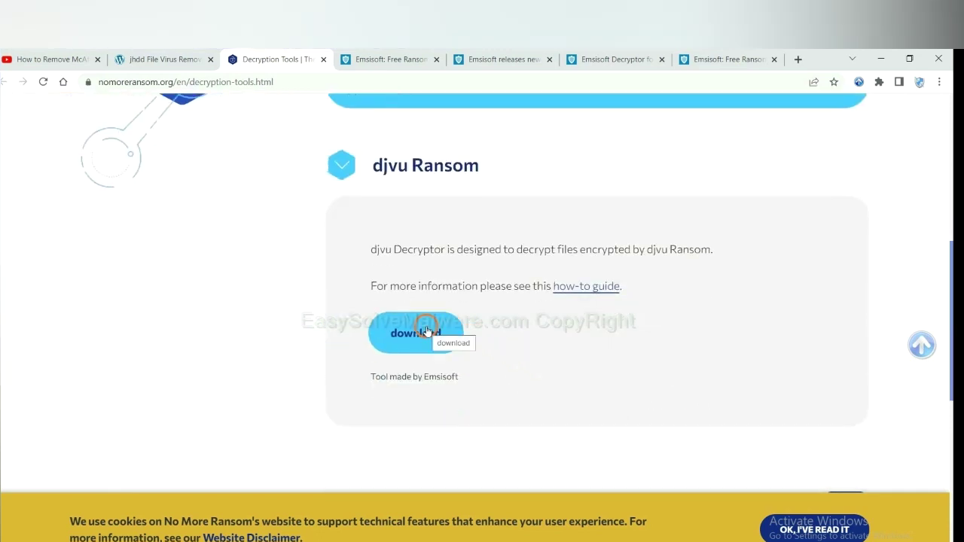
pyautogui.scroll(6, 605, 320)
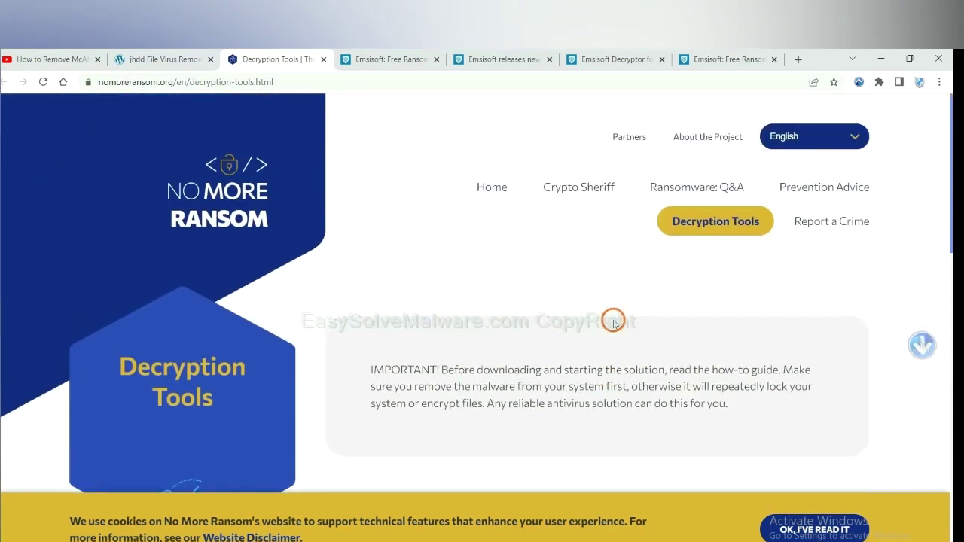